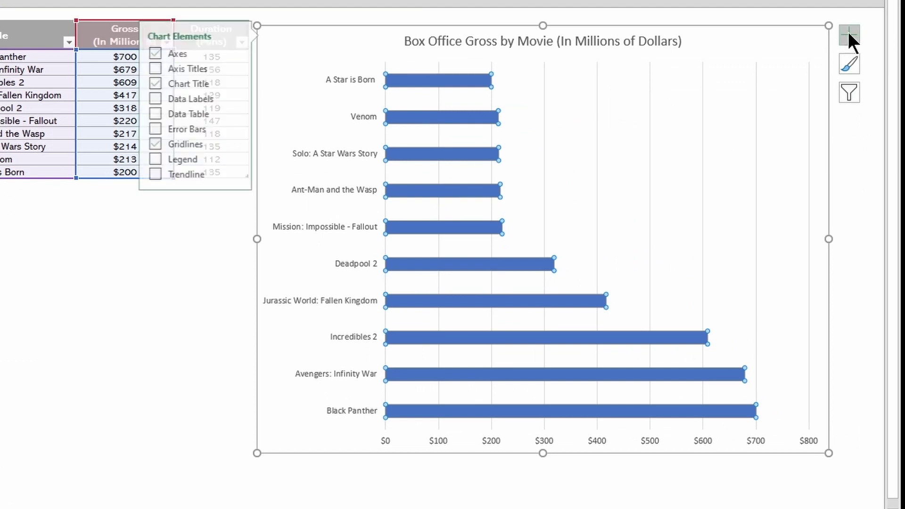
Step: Add data labels to the bars of the box office gross chart
click(148, 99)
click(147, 276)
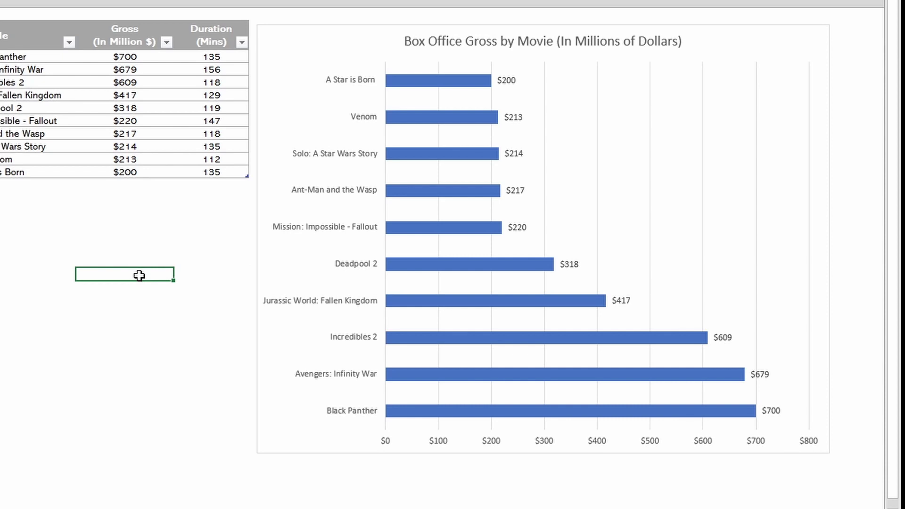
Step: Delete the horizontal value axis and the vertical gridlines from the chart
click(601, 442)
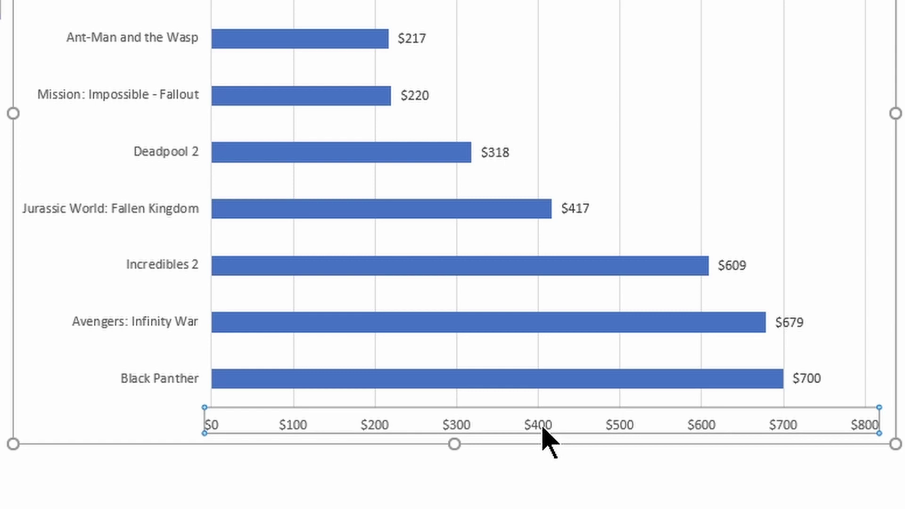
key(Delete)
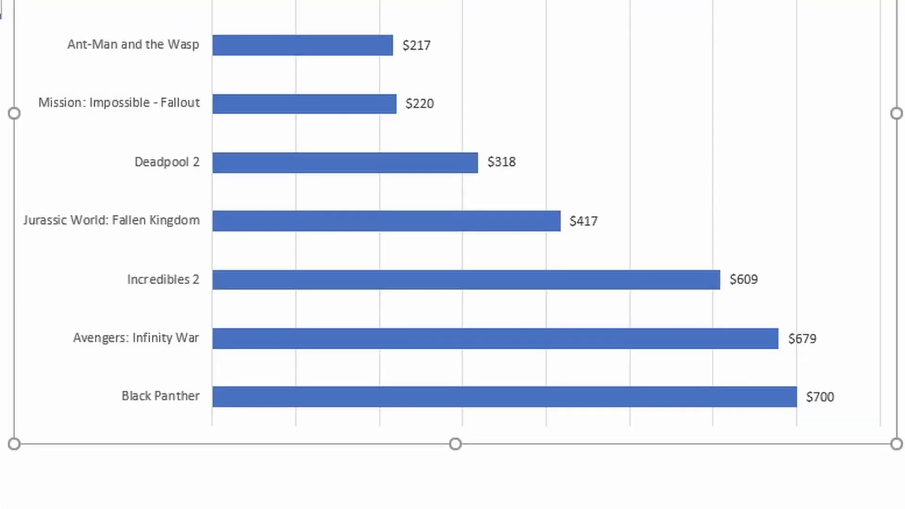
click(630, 132)
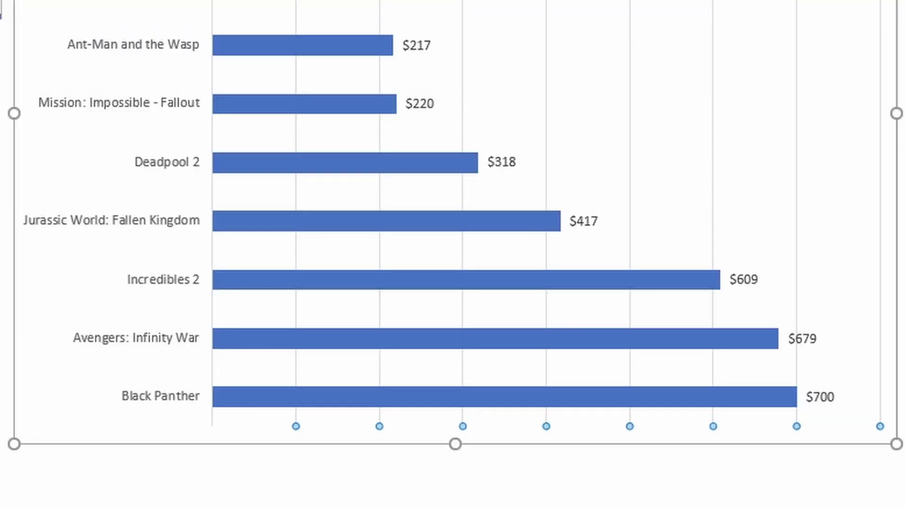
key(Delete)
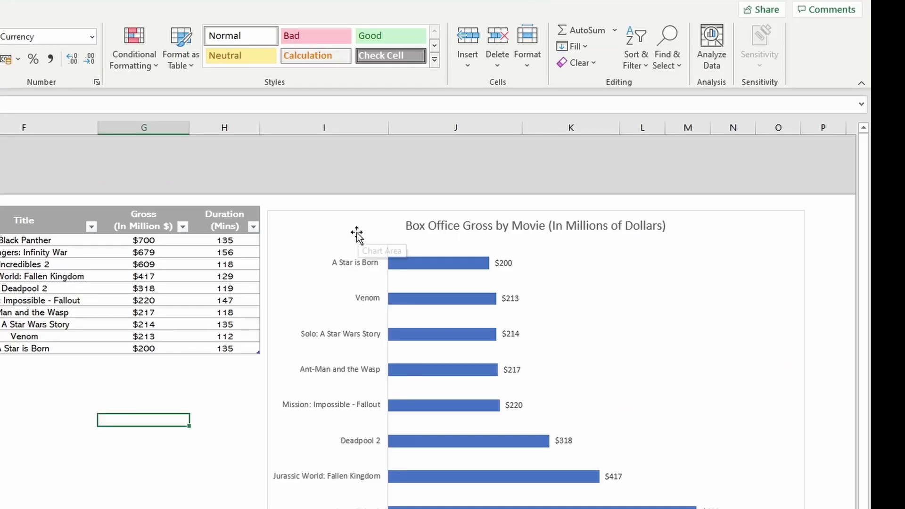
Step: Remove the outline around the box office gross chart by setting it to No Outline
click(357, 235)
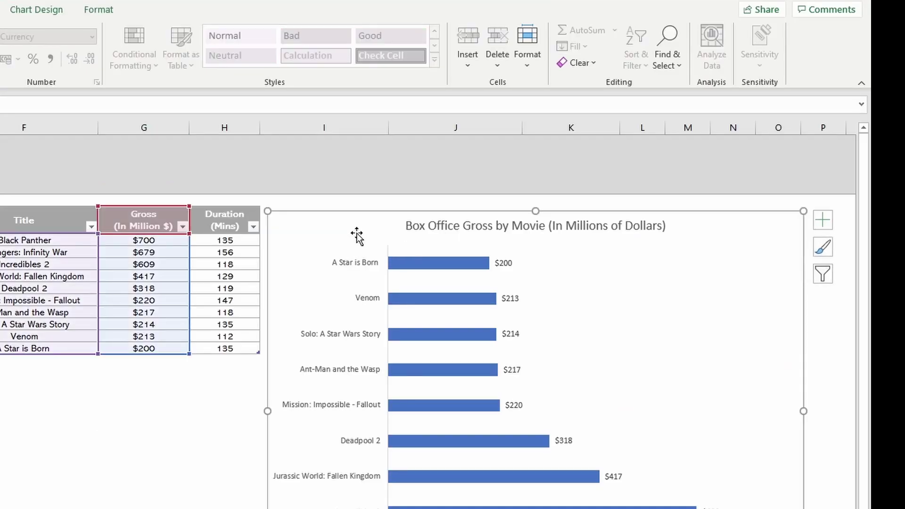
click(96, 11)
click(71, 47)
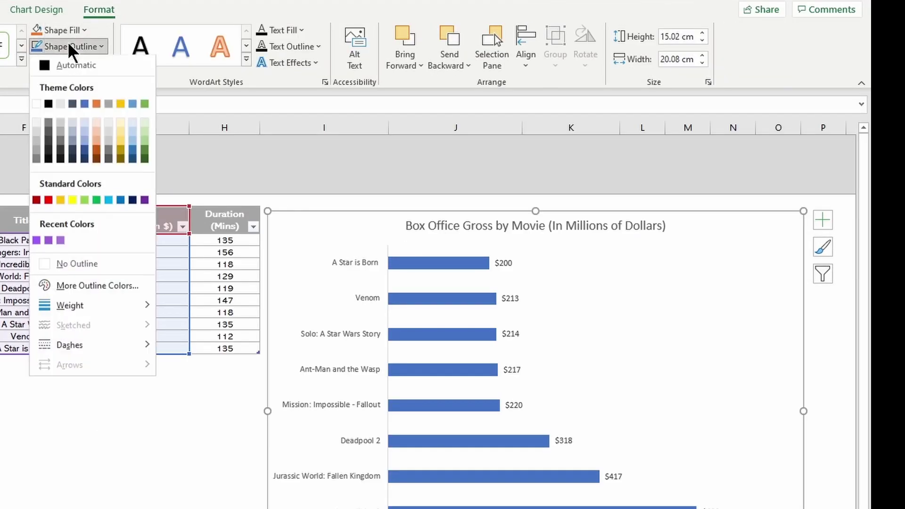
click(77, 265)
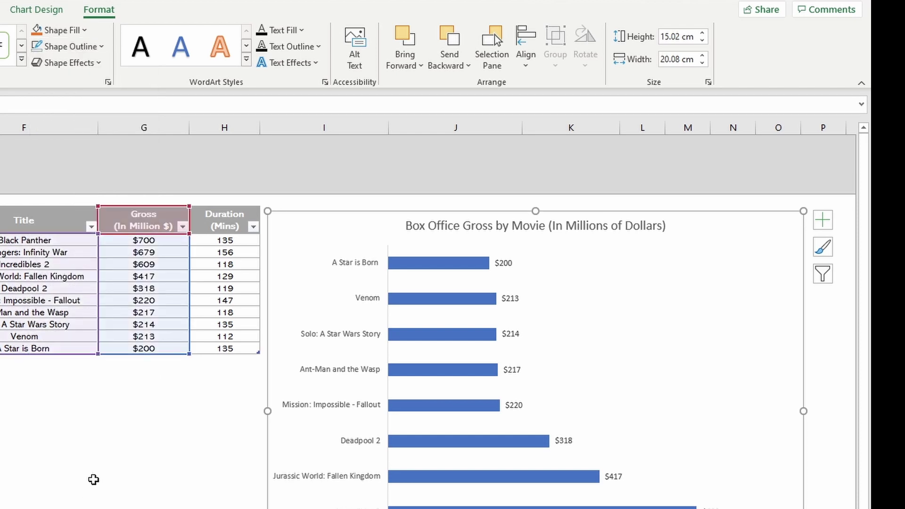
click(94, 480)
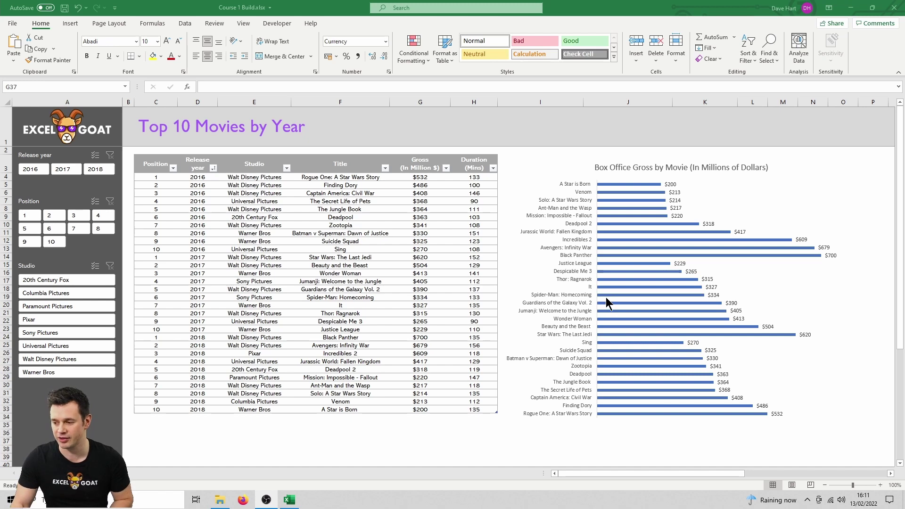
Step: Select the chart's whole bar series, single out the bar for the movie It, and clear the selection
click(624, 287)
click(625, 289)
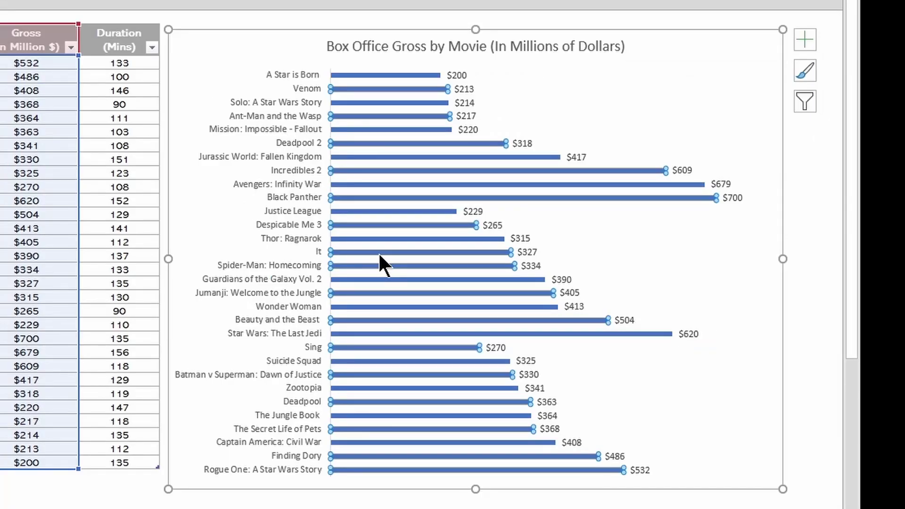
mouse_move(377, 250)
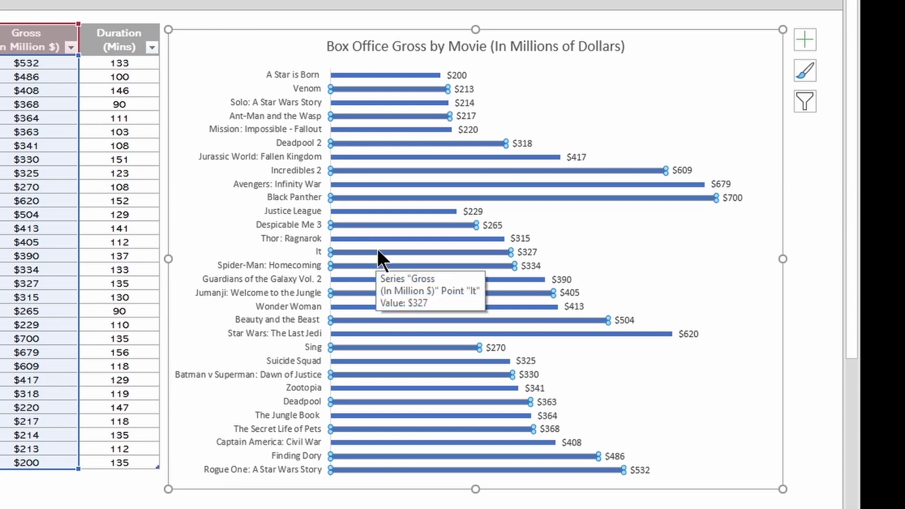
click(378, 253)
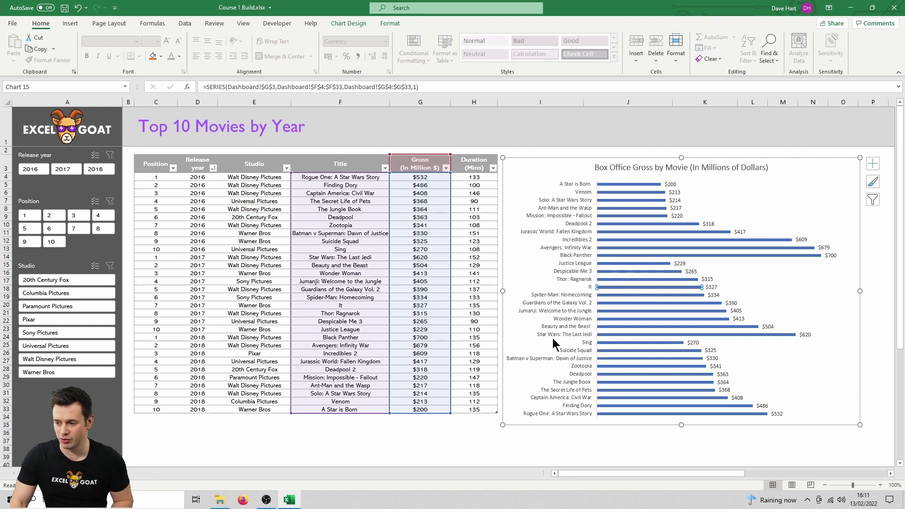
click(399, 433)
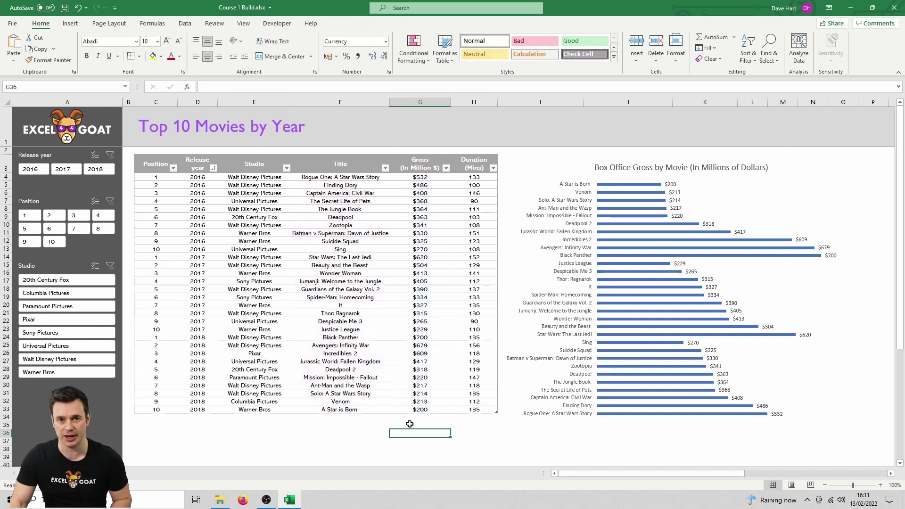
click(677, 272)
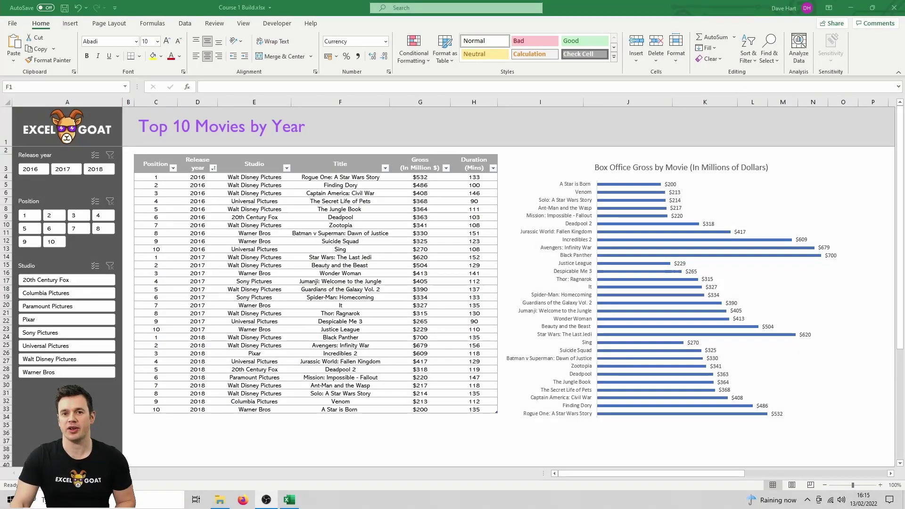
Step: Copy the hex code #A55CFE from the custom font color of the title "Top 10 Movies by Year"
click(283, 127)
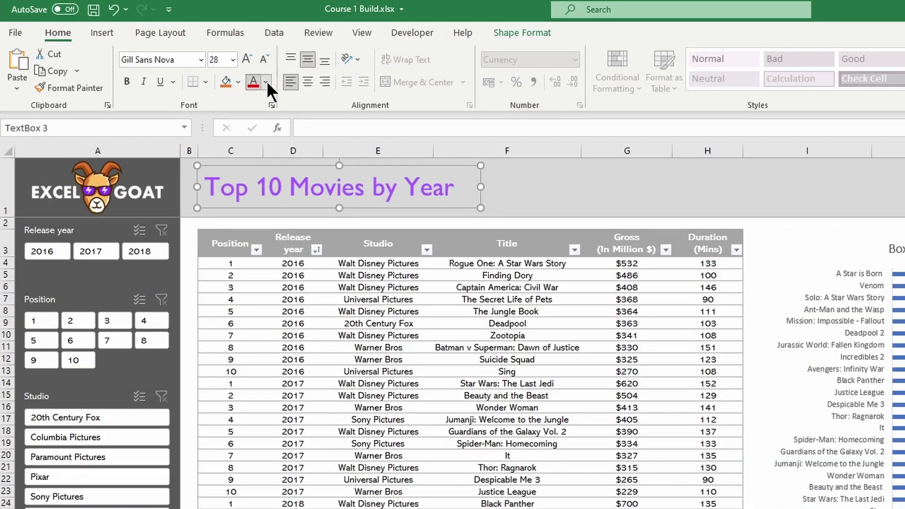
click(266, 81)
click(302, 300)
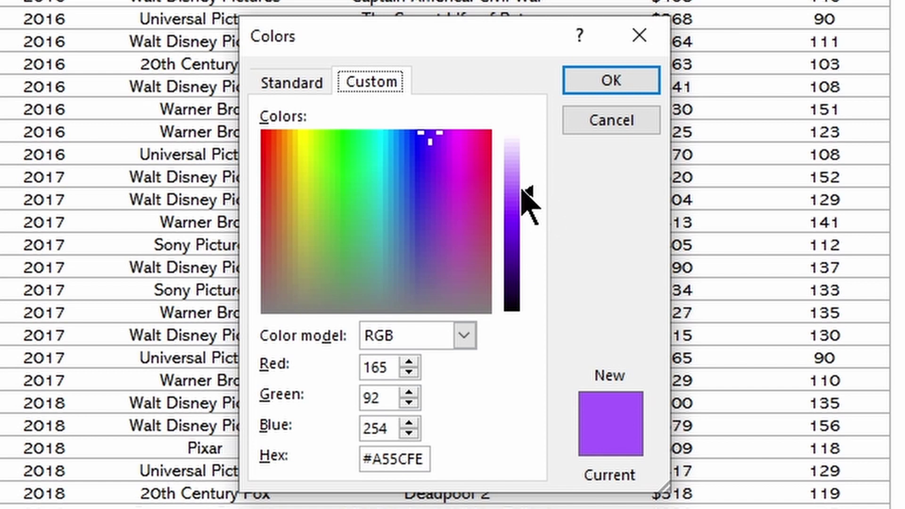
click(364, 464)
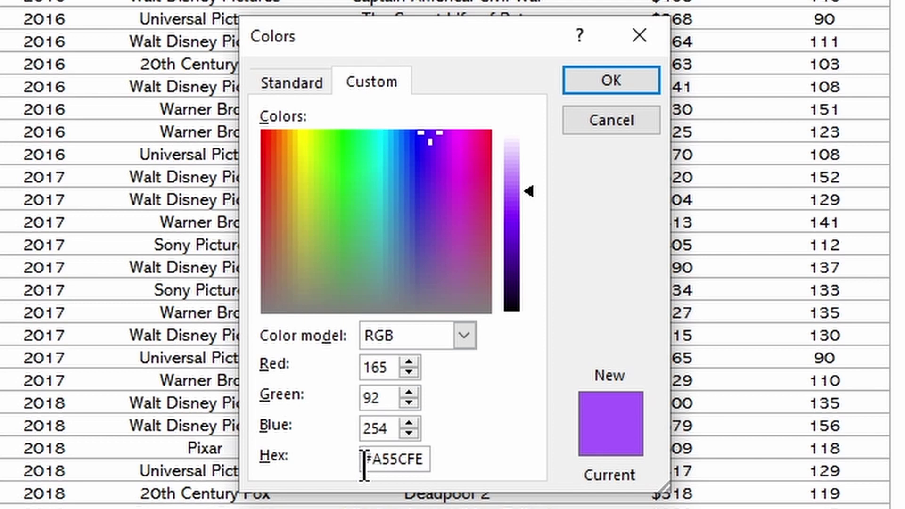
drag(366, 464, 422, 458)
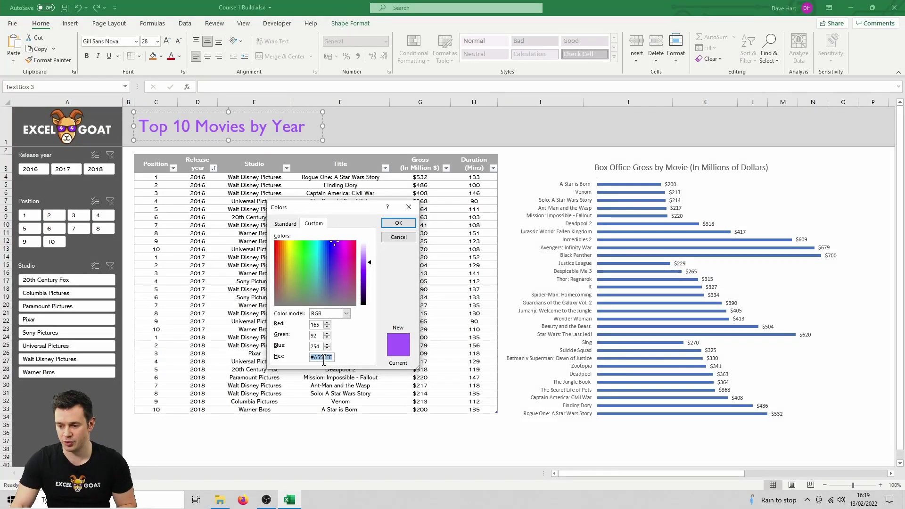
right_click(324, 361)
click(338, 376)
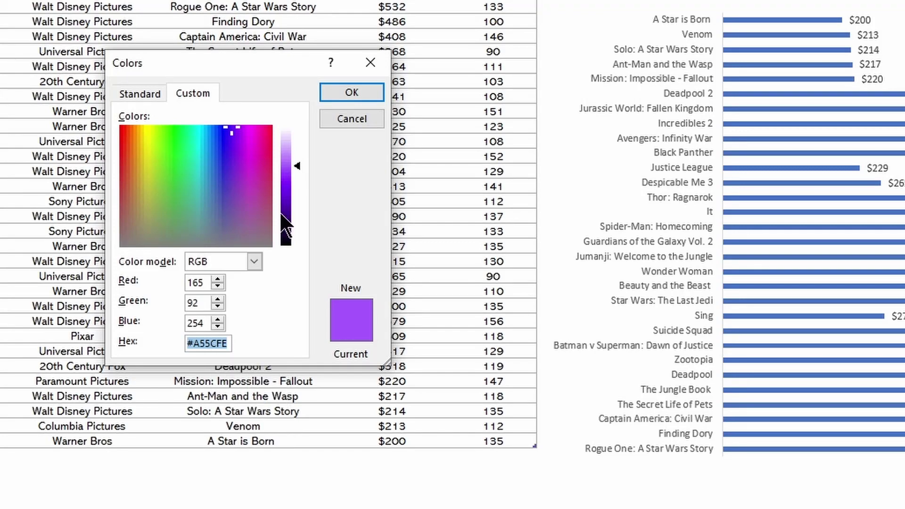
click(357, 121)
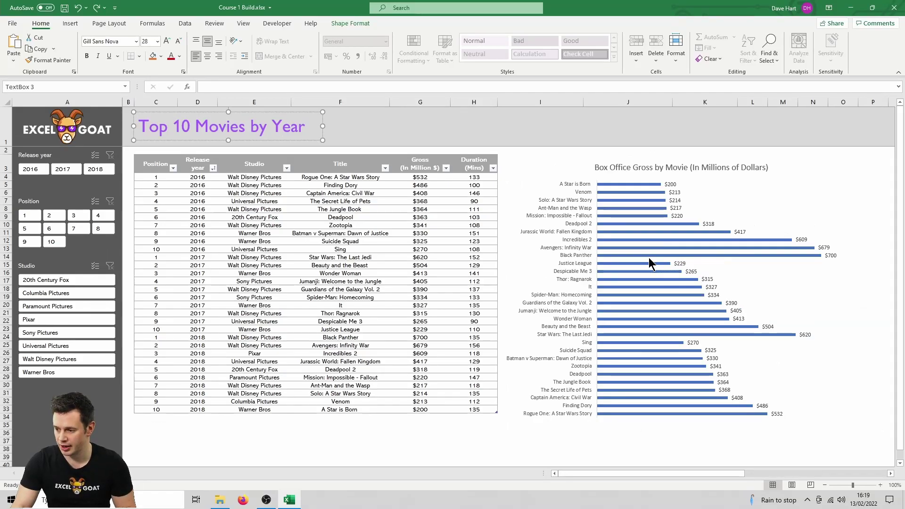
Step: Fill all bars of the box office gross chart with the orange theme color
click(647, 256)
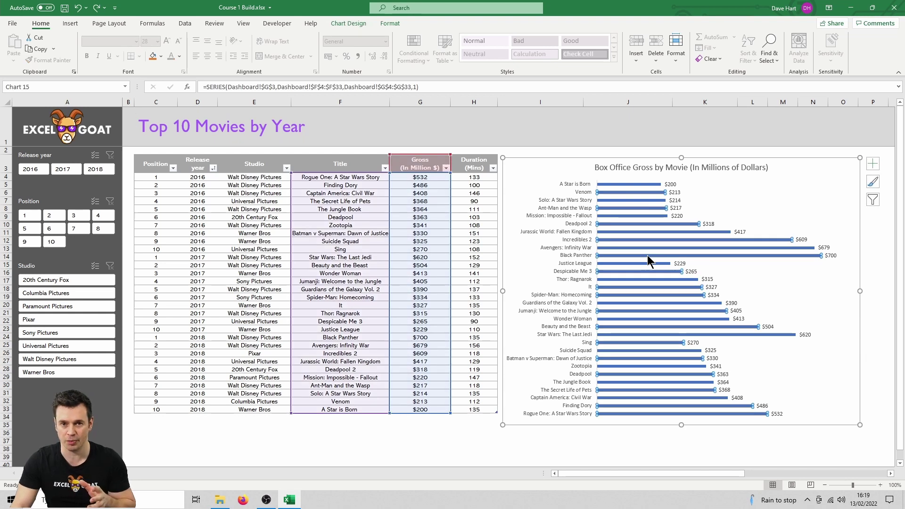
click(393, 23)
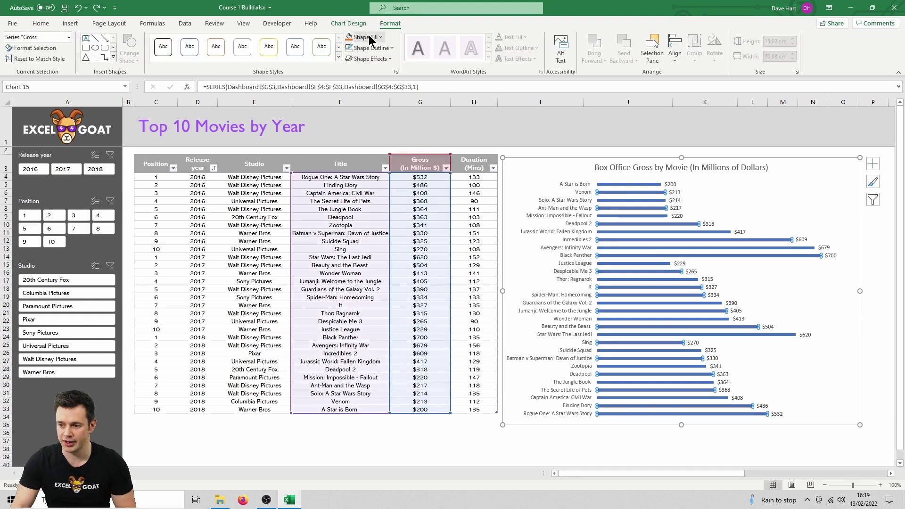
click(370, 38)
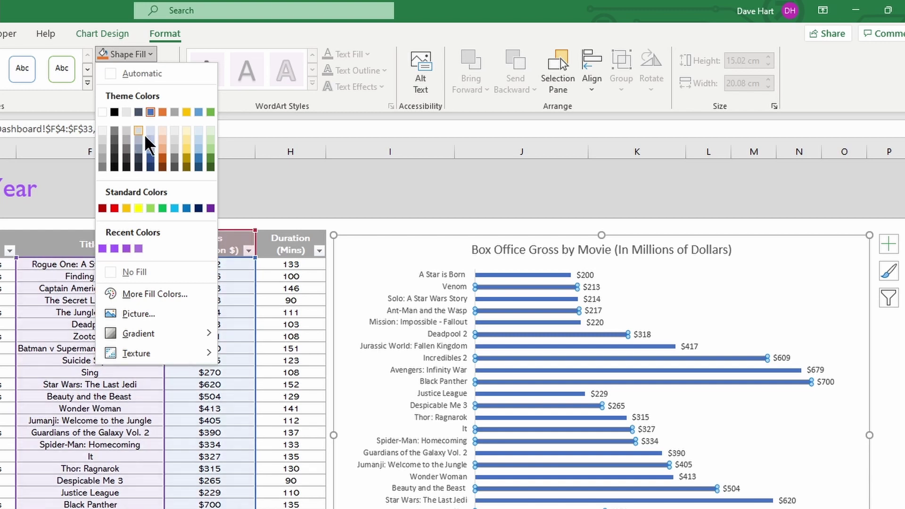
click(160, 112)
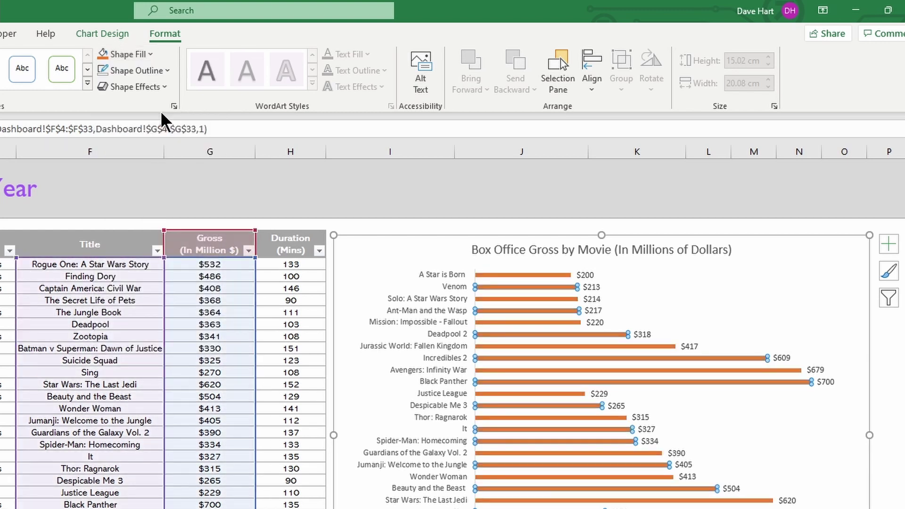
Step: Set the fill of the chart's bars to the custom color with the copied hex code #A55CFE
click(132, 54)
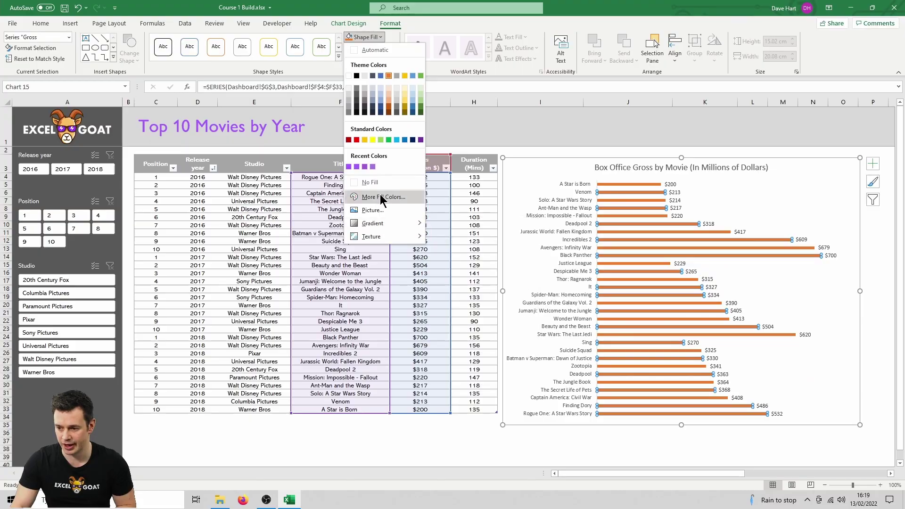
click(152, 295)
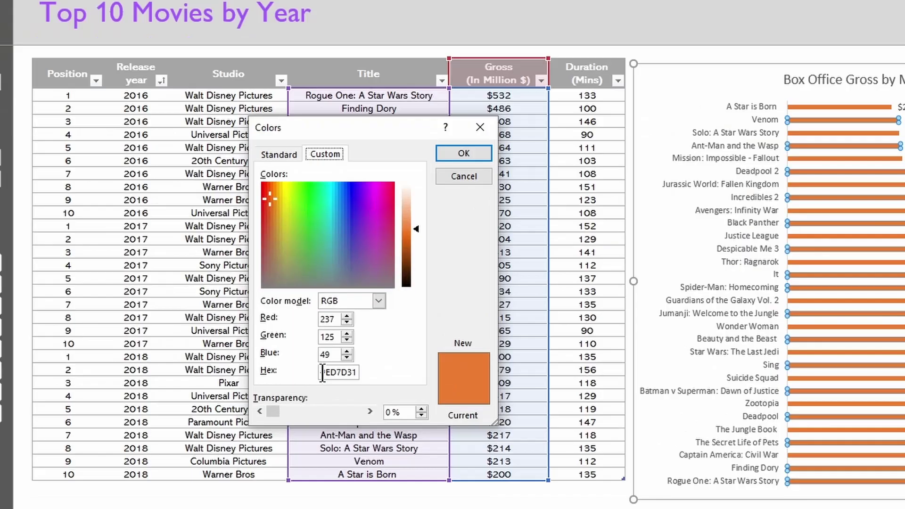
drag(312, 347, 345, 354)
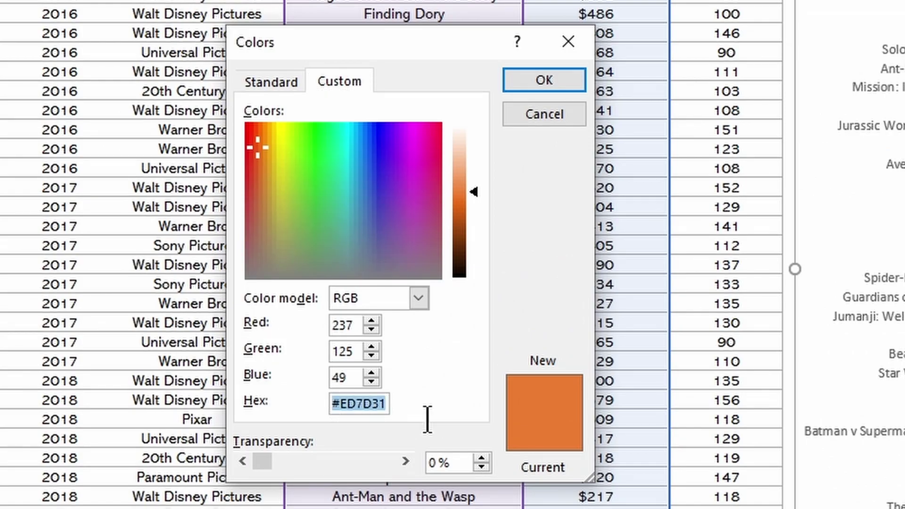
right_click(371, 399)
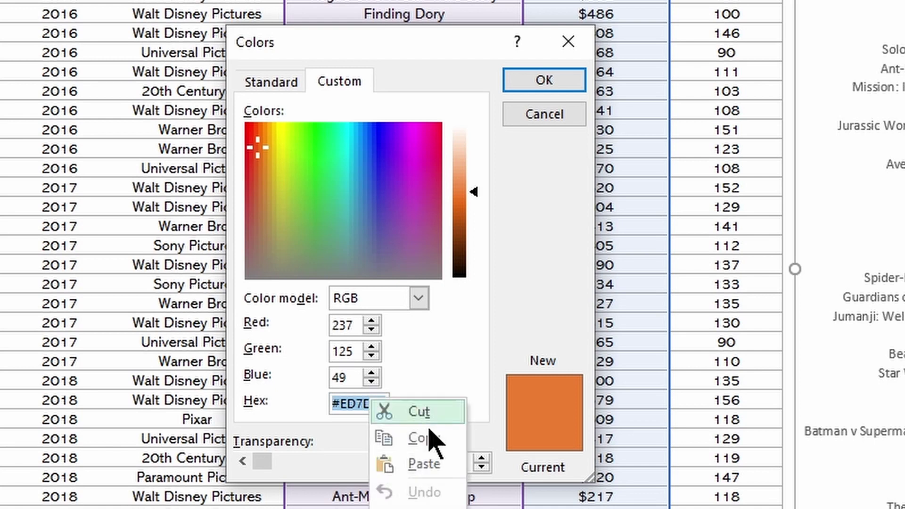
click(438, 463)
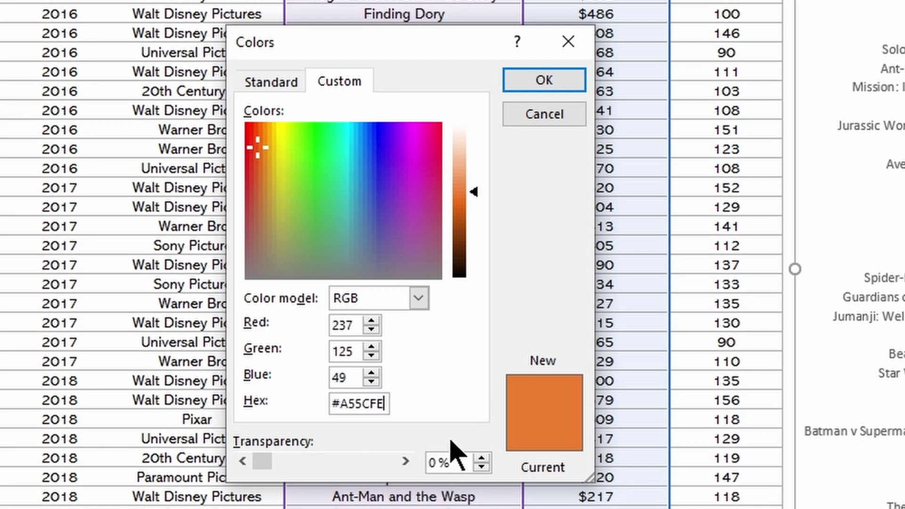
click(551, 88)
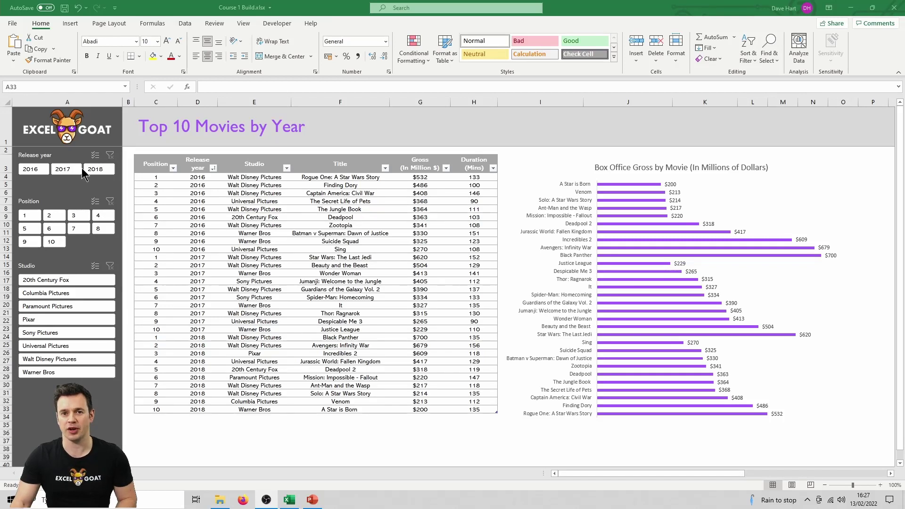
Step: Copy the Excel Goat logo from the dashboard and paste it as a picture onto the PowerPoint slide
right_click(81, 131)
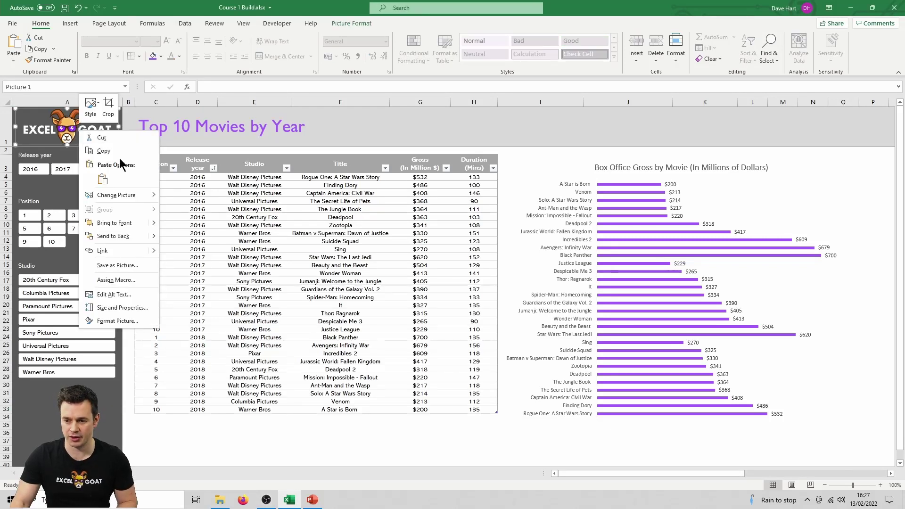
click(120, 154)
click(312, 500)
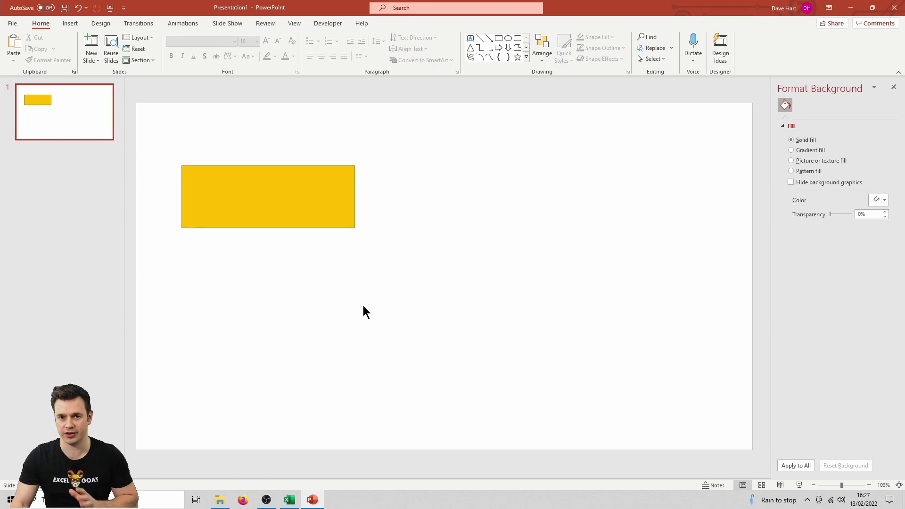
right_click(433, 272)
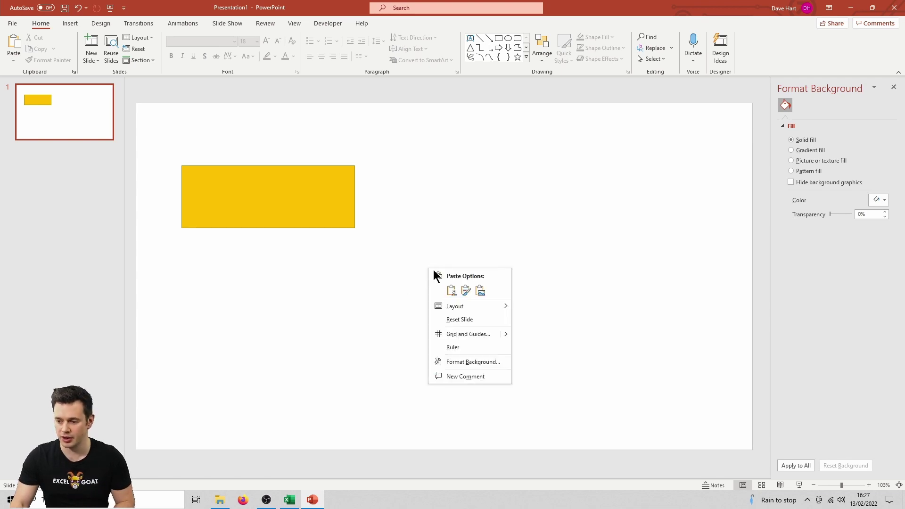
click(479, 290)
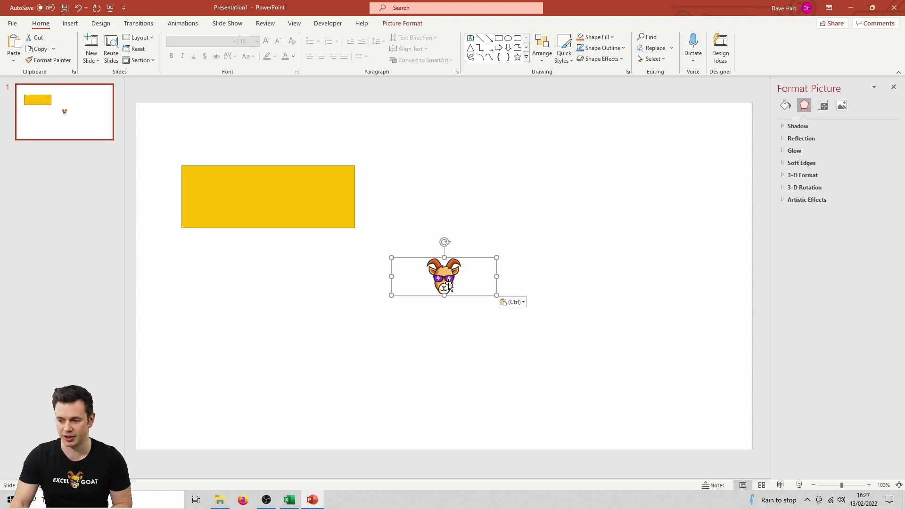
Step: Fill the yellow rectangle with the purple sampled from the goat logo's sunglasses using the Eyedropper
click(311, 295)
click(300, 186)
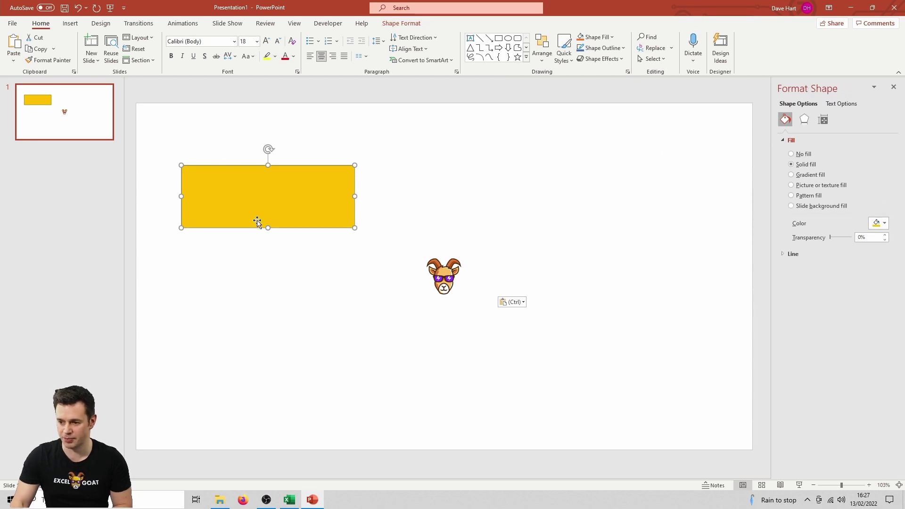
right_click(298, 192)
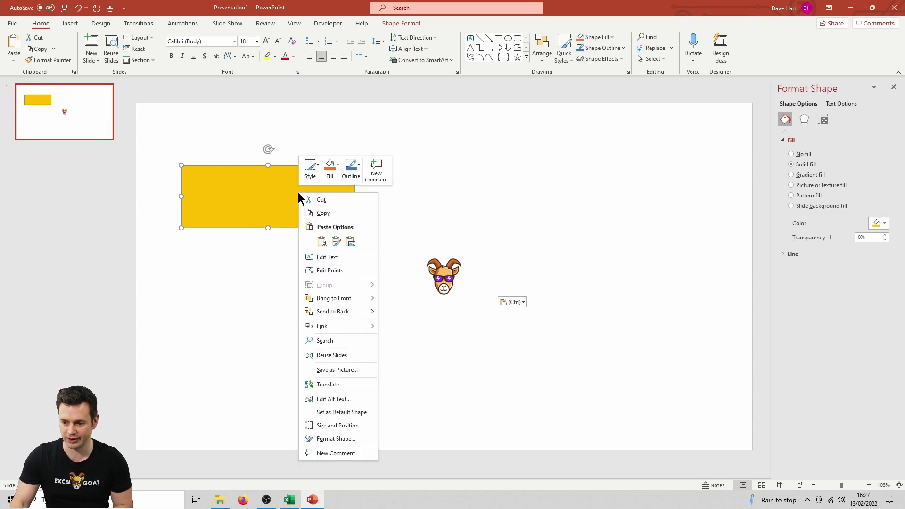
click(336, 439)
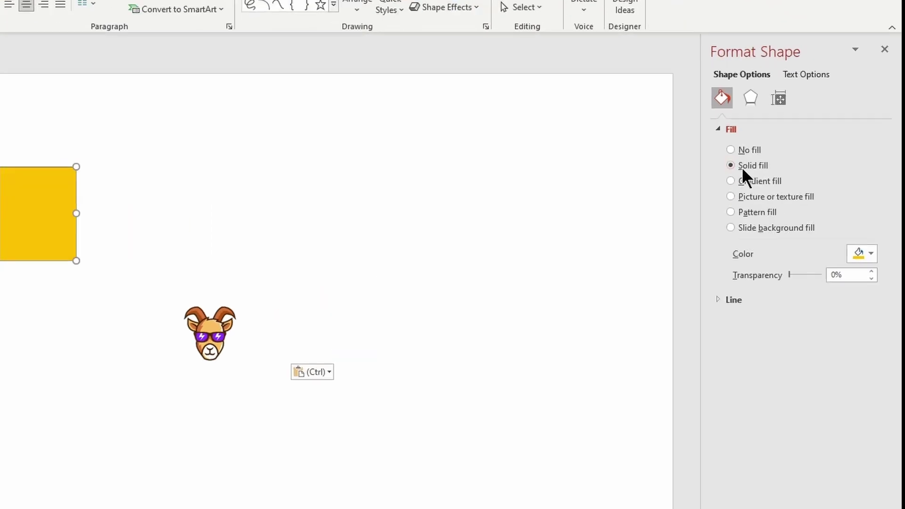
click(870, 257)
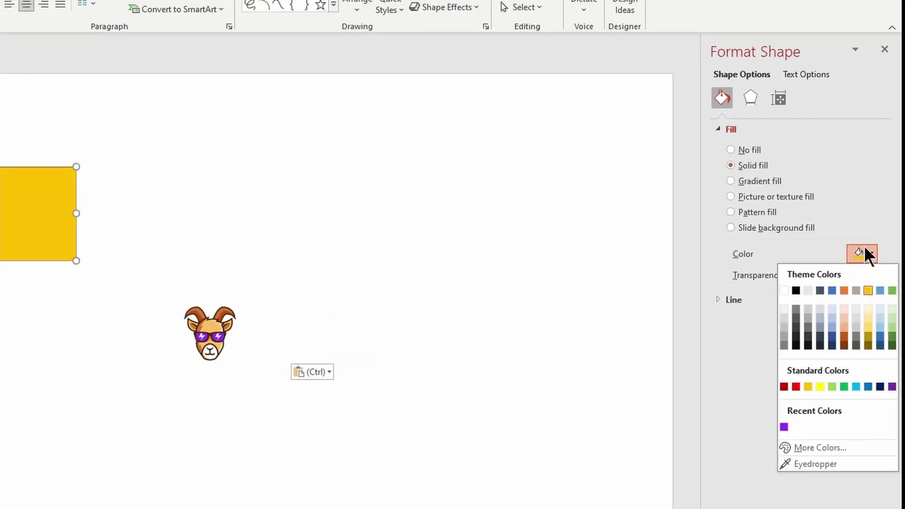
click(828, 463)
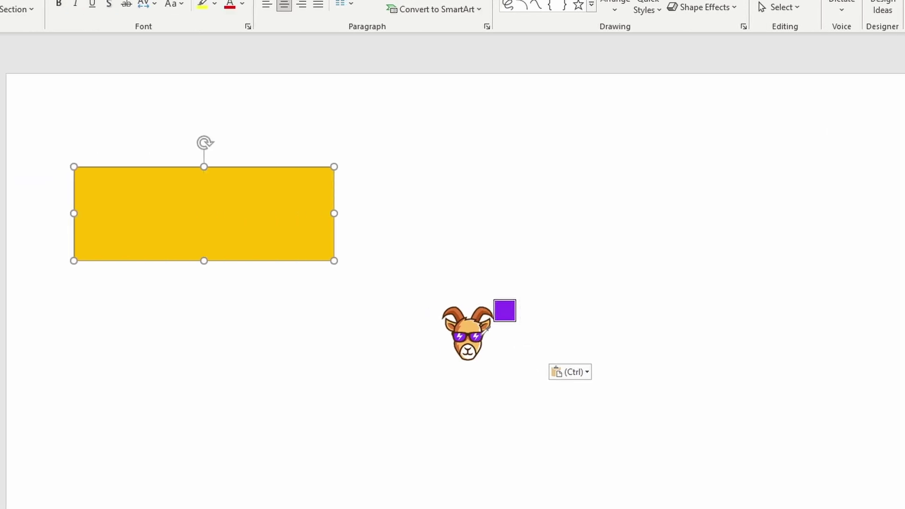
click(487, 330)
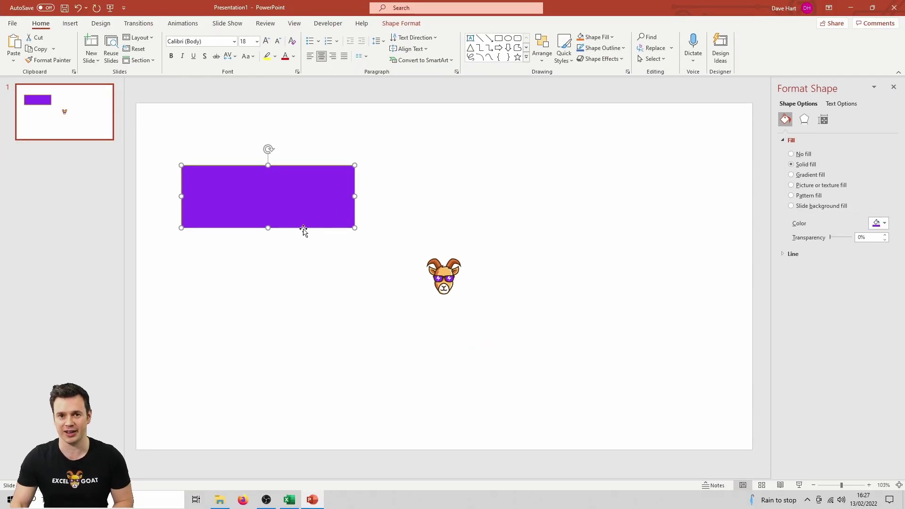
Step: Open the custom fill color of the purple rectangle and select its hex code #8E30F1
click(250, 256)
click(289, 190)
right_click(290, 189)
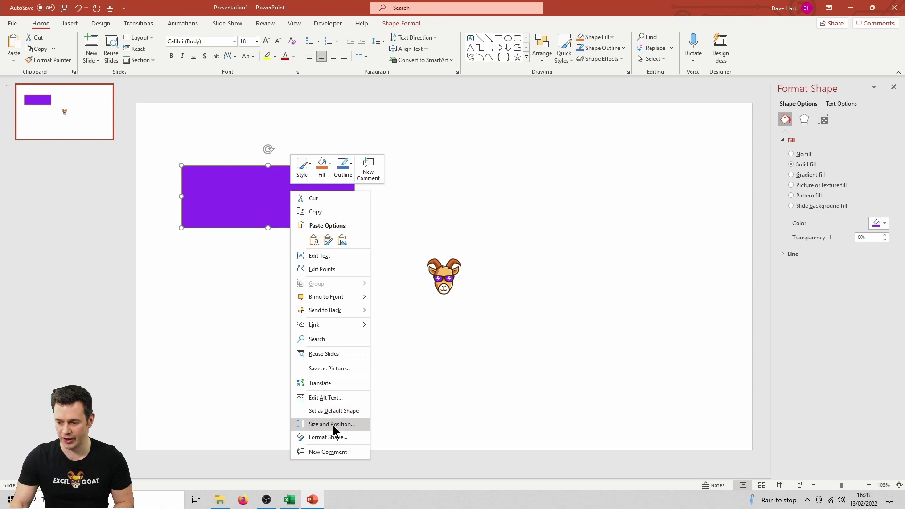
click(348, 439)
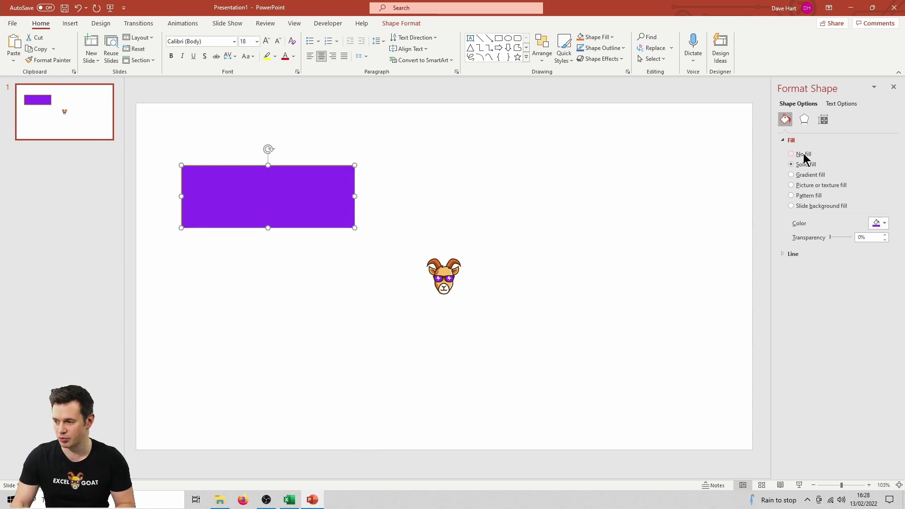
click(880, 224)
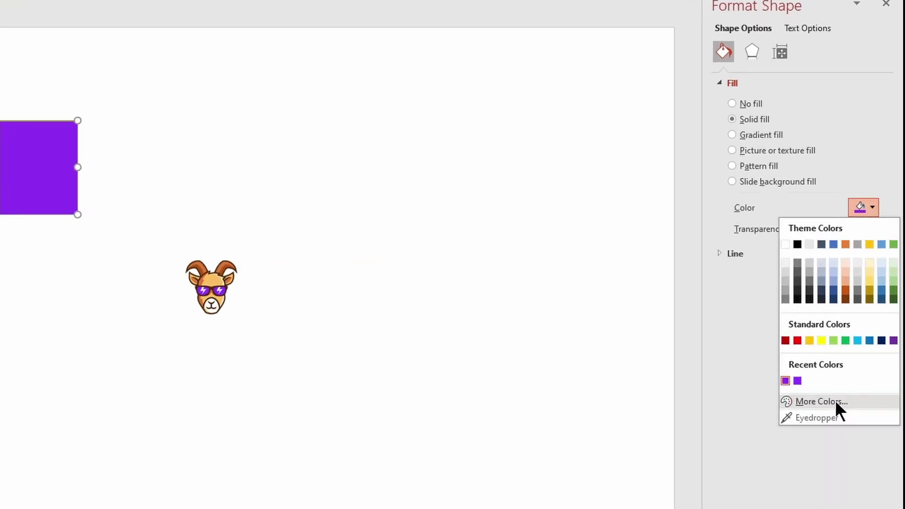
click(836, 400)
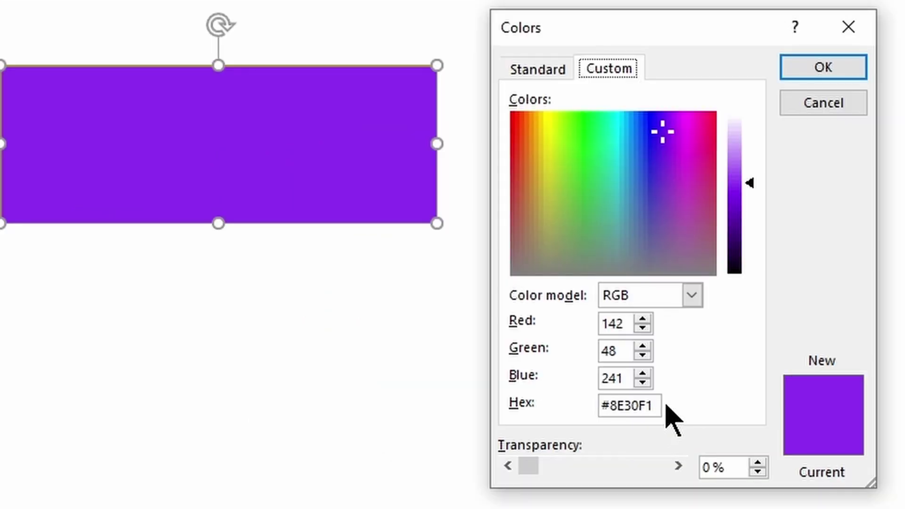
drag(658, 405, 525, 429)
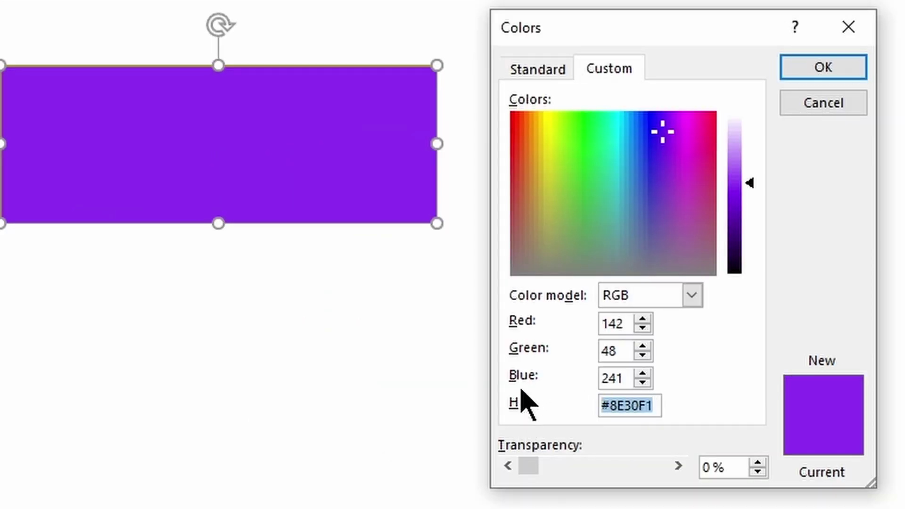